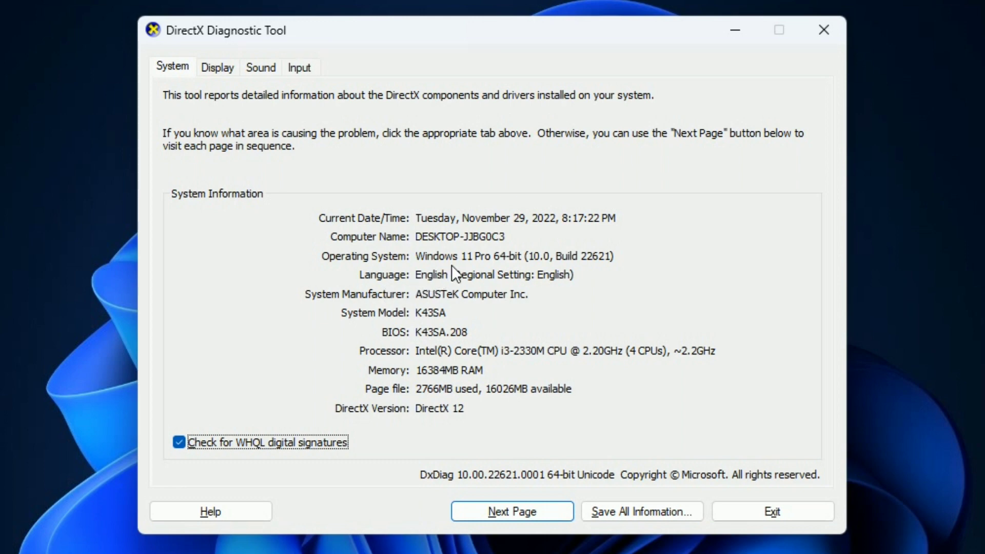
Step: Review the system and display information in the DirectX Diagnostic Tool, including memory and graphics details, and exit the tool
left_click(474, 374)
left_click(221, 68)
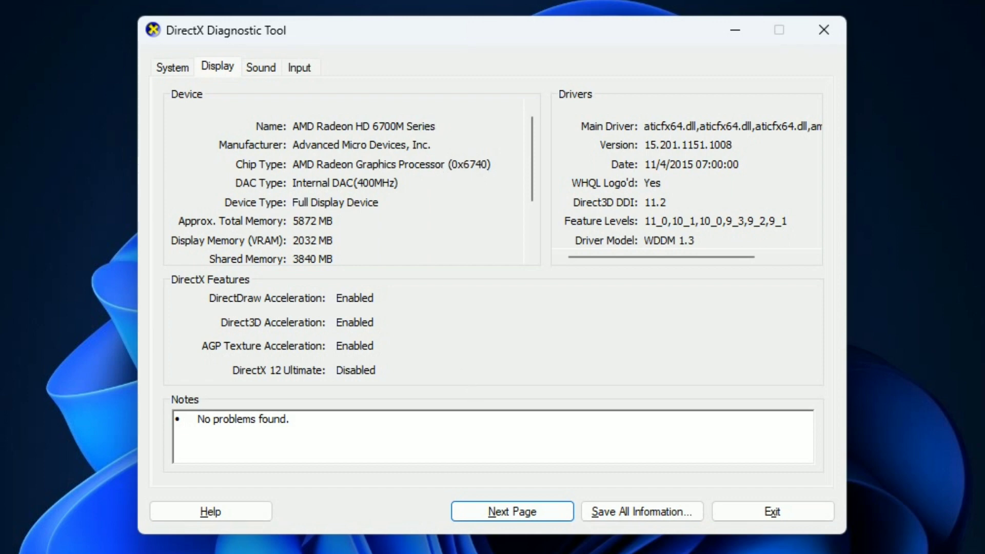
left_click(785, 512)
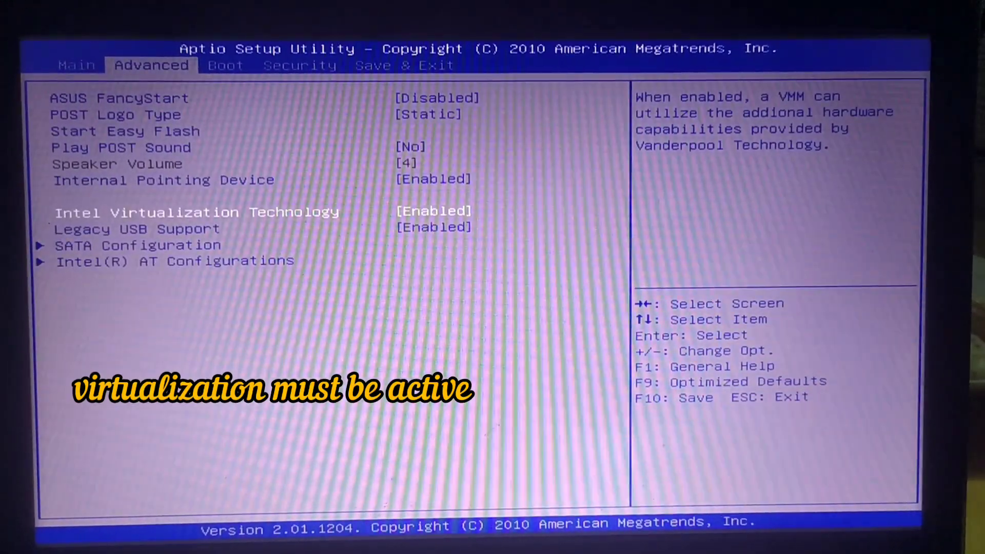
Step: Make sure Intel Virtualization Technology is set to Enabled in the advanced BIOS settings
key("Up")
key("Up")
key("Up")
key("Up")
key("Up")
key("Up")
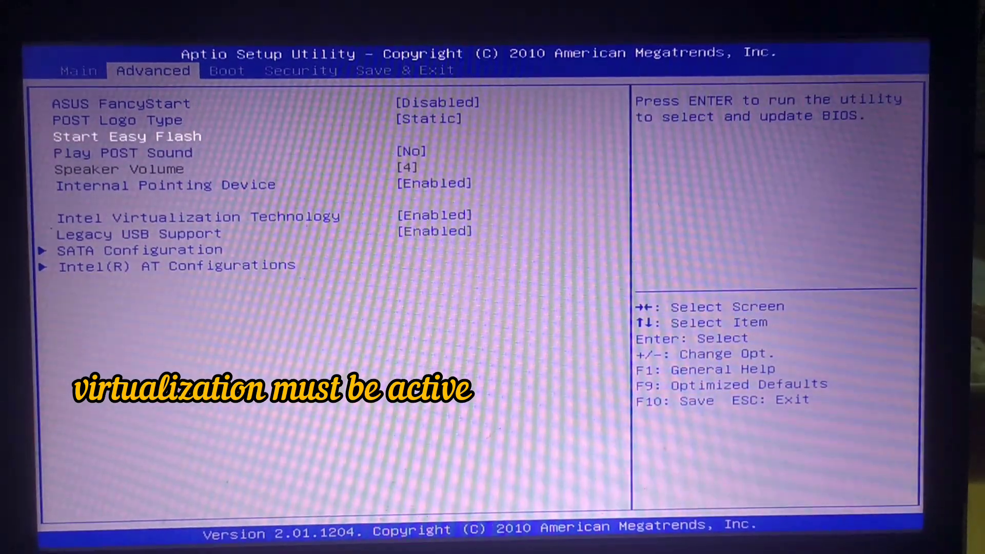
key("Down")
key("Down")
key("Down")
key("Down")
key("Down")
key("Down")
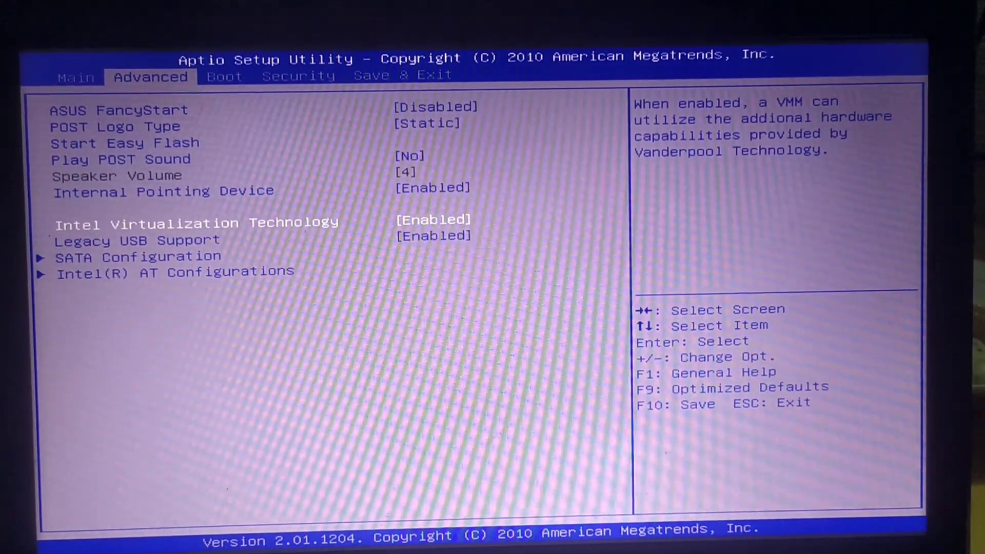
key("Return")
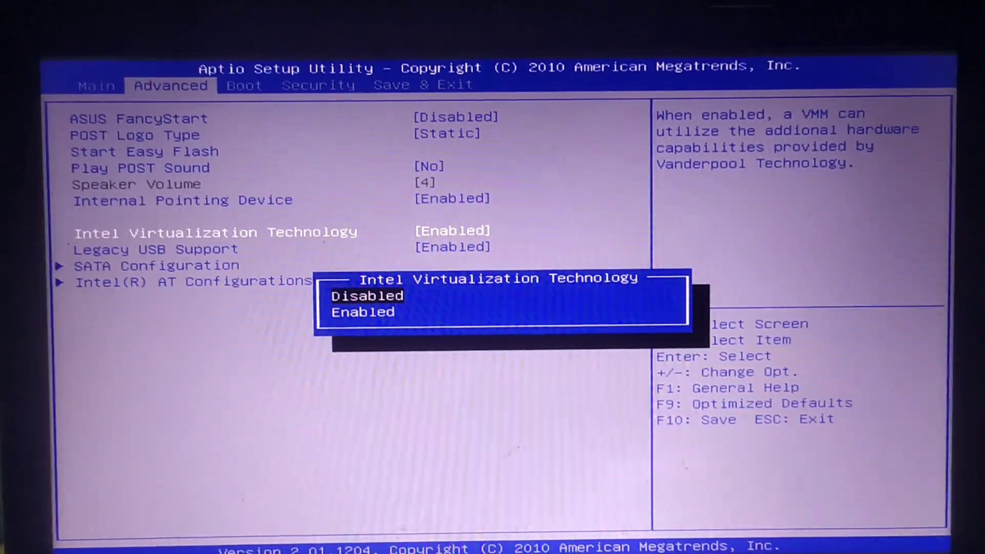
key("Return")
Step: Save the changes and exit the BIOS setup
key("Right")
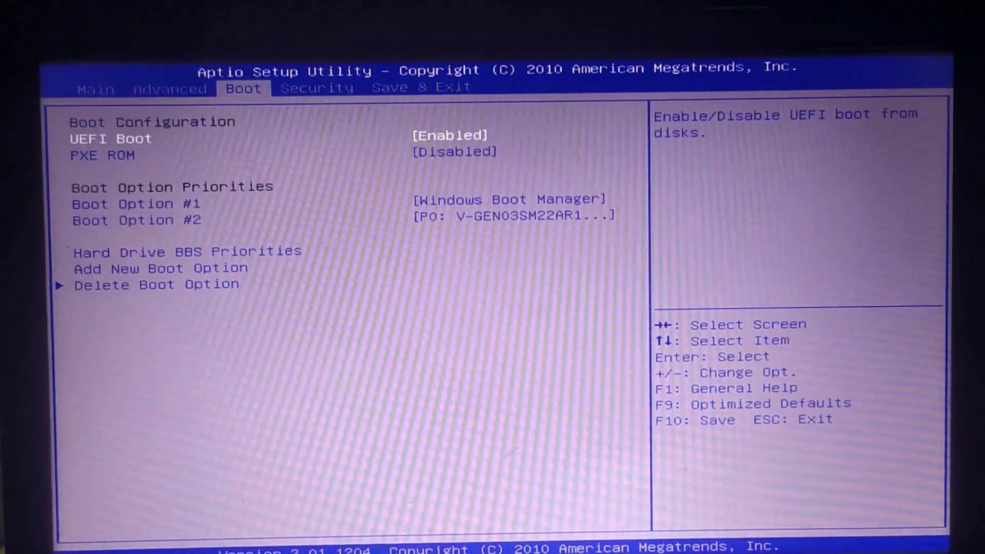
key("Right")
key("Right")
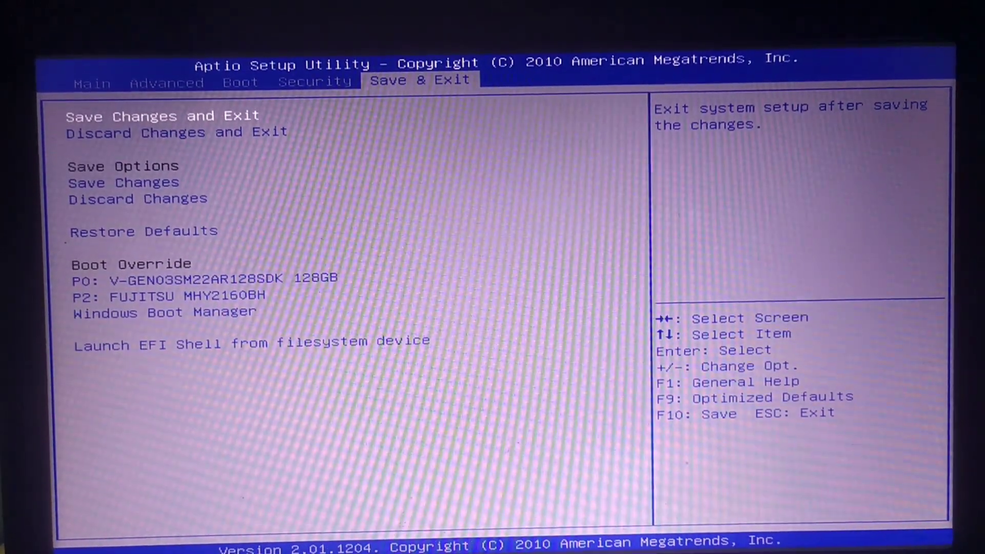
key("Return")
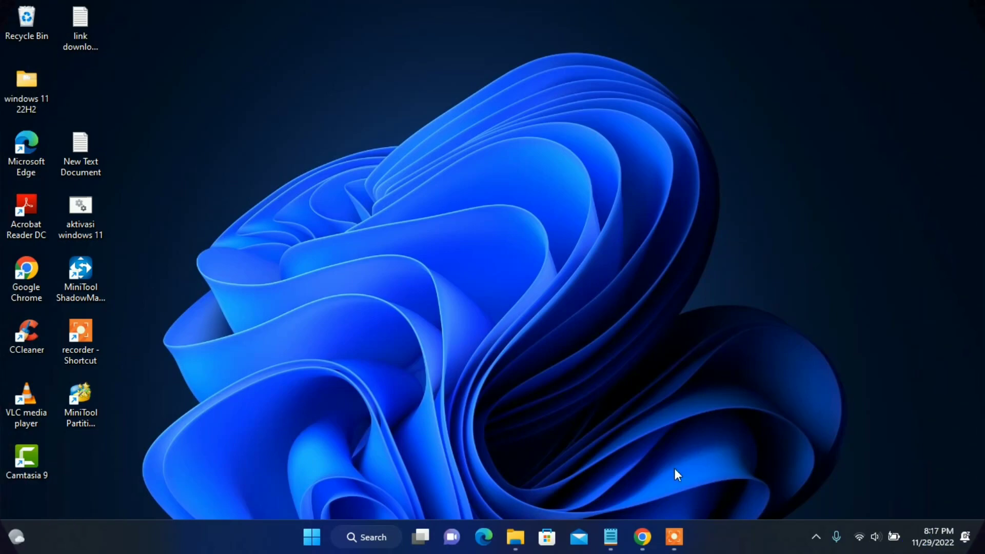
left_click(611, 537)
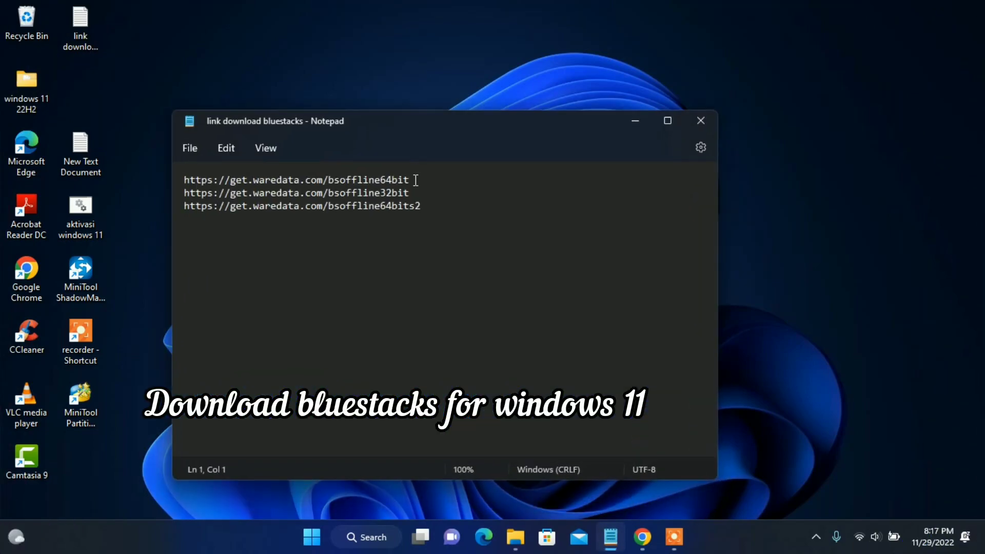
left_click_drag(412, 180, 183, 178)
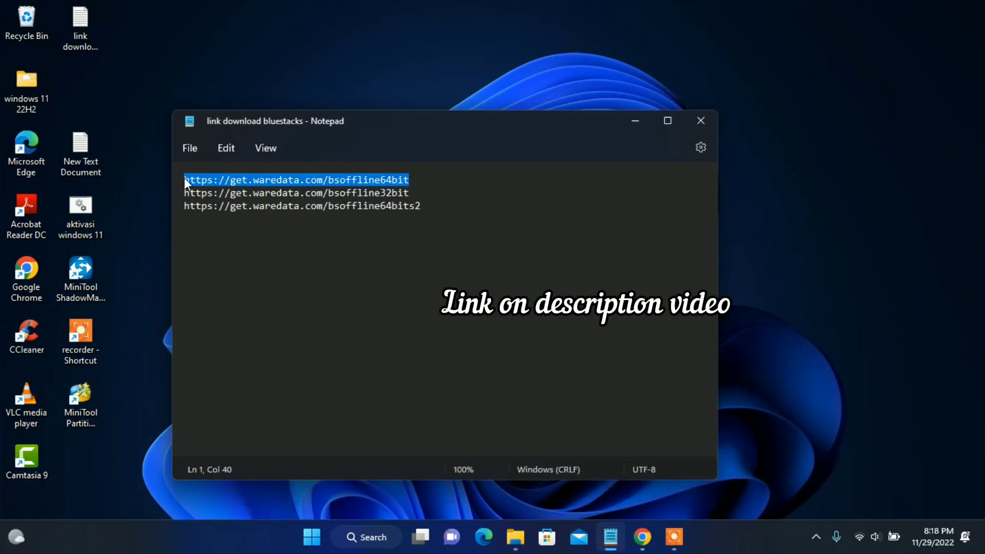
right_click(194, 178)
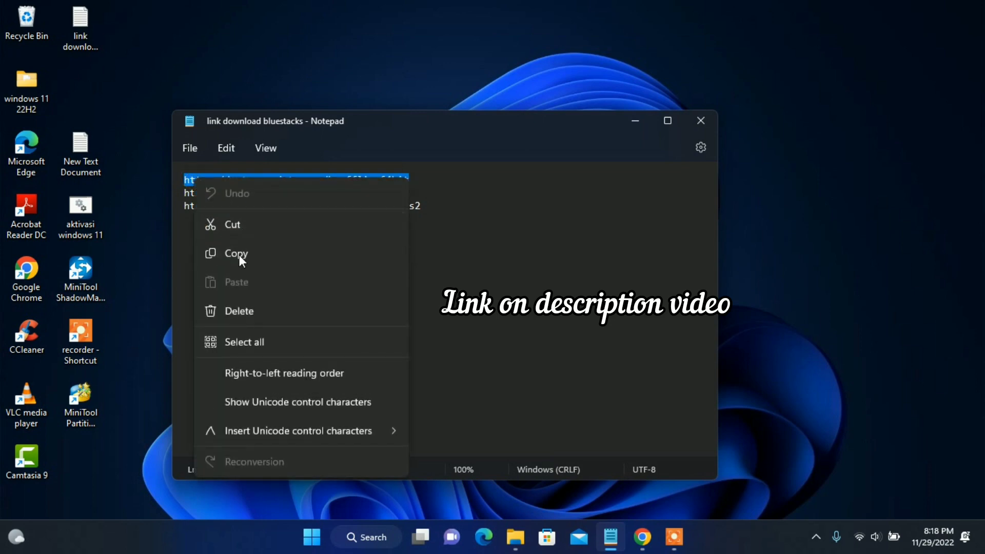
left_click(239, 257)
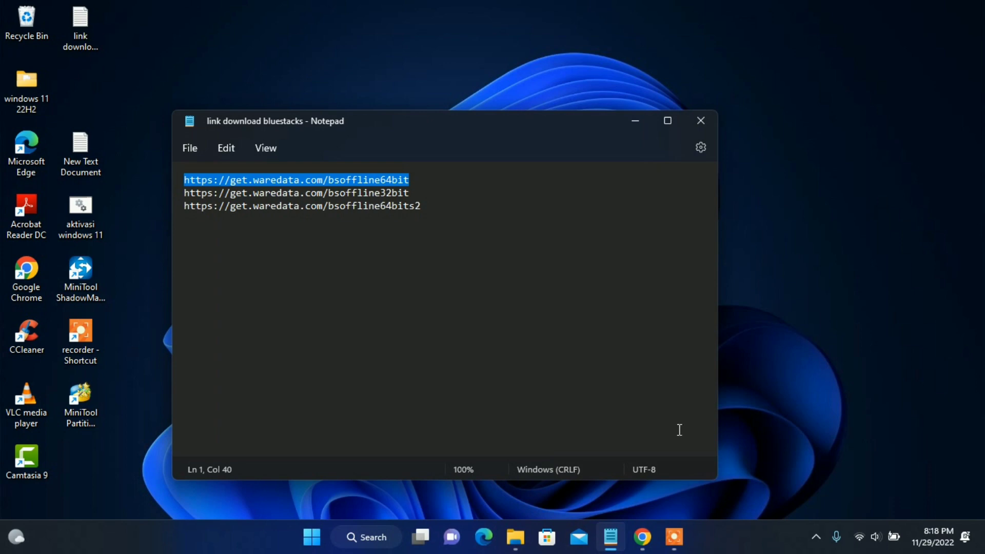
Step: Switch to Chrome, open the copied bsoffline64bit link and download BlueStacksFullInstaller_5.9.0.1062_amd64_native_waredata.com.exe
left_click(644, 537)
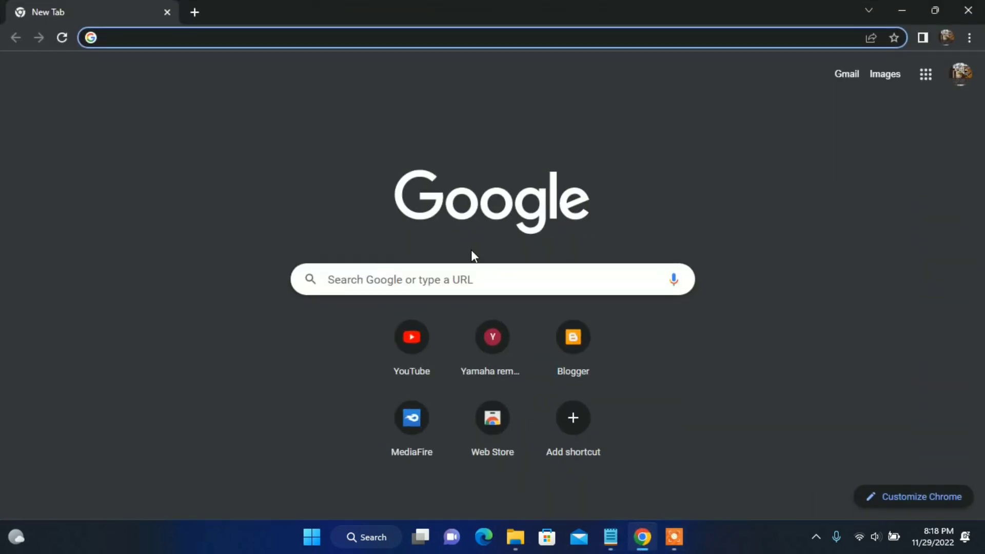
right_click(266, 40)
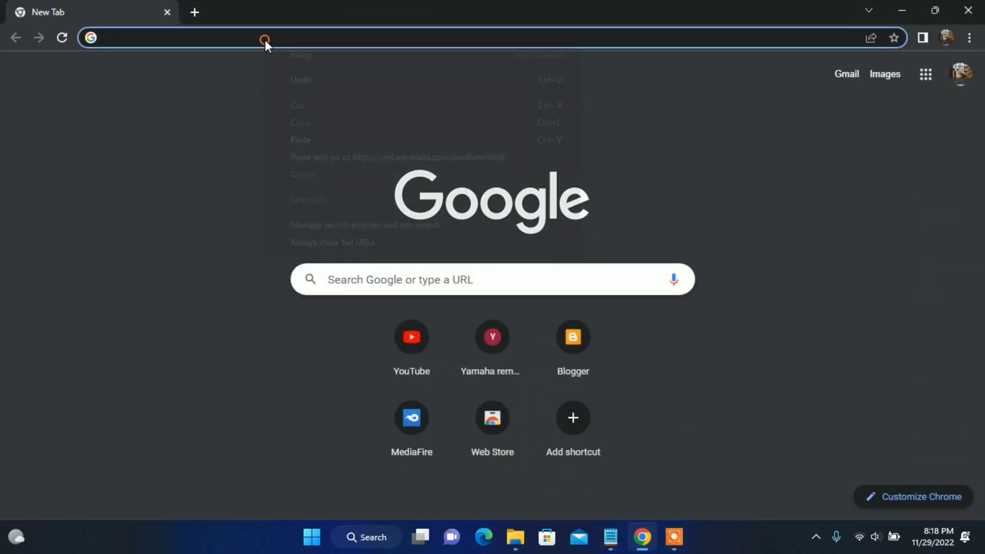
left_click(308, 145)
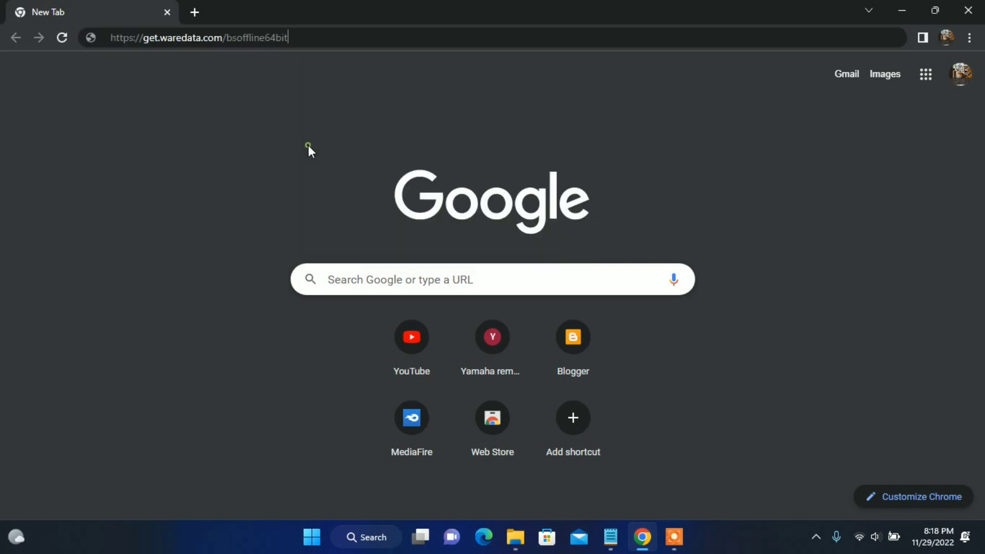
key("Return")
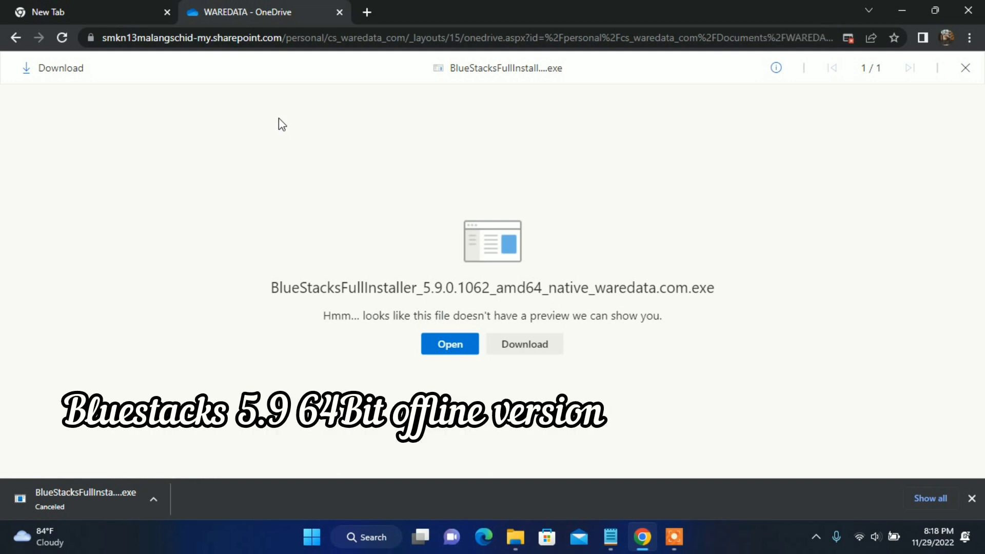
left_click(523, 344)
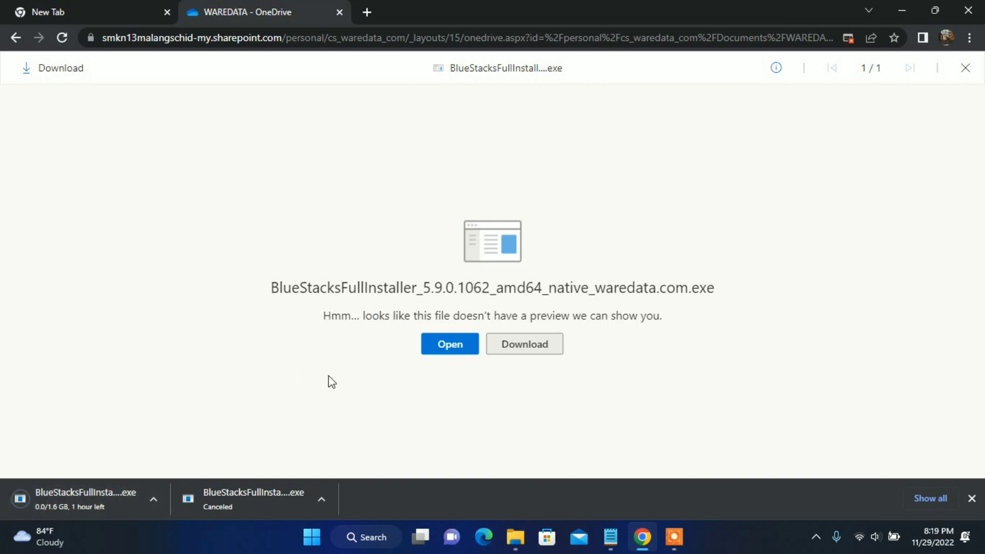
Step: Run BlueStacksFullInstaller_5.9.0.1062 from the Downloads folder in File Explorer as administrator and minimize the folder window
key("super+d")
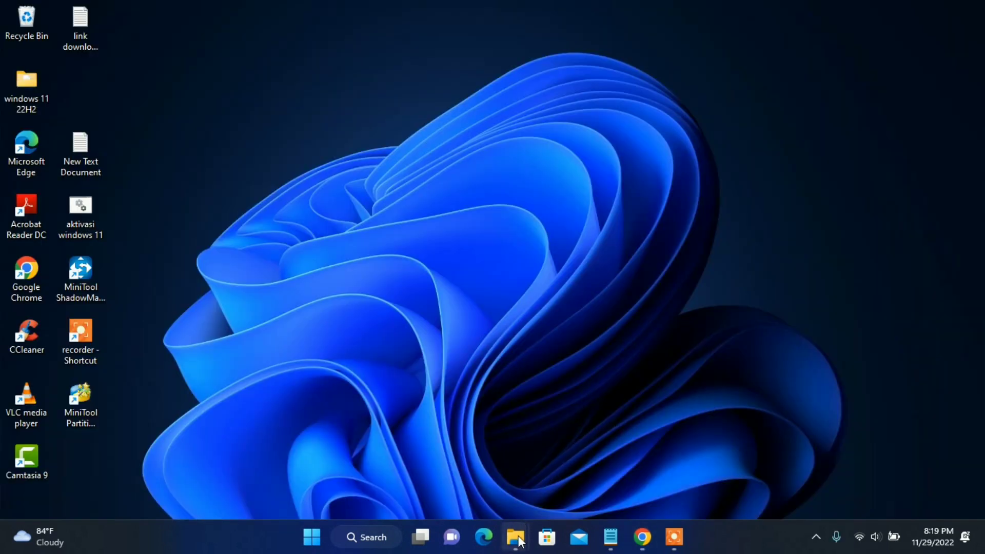
mouse_move(519, 541)
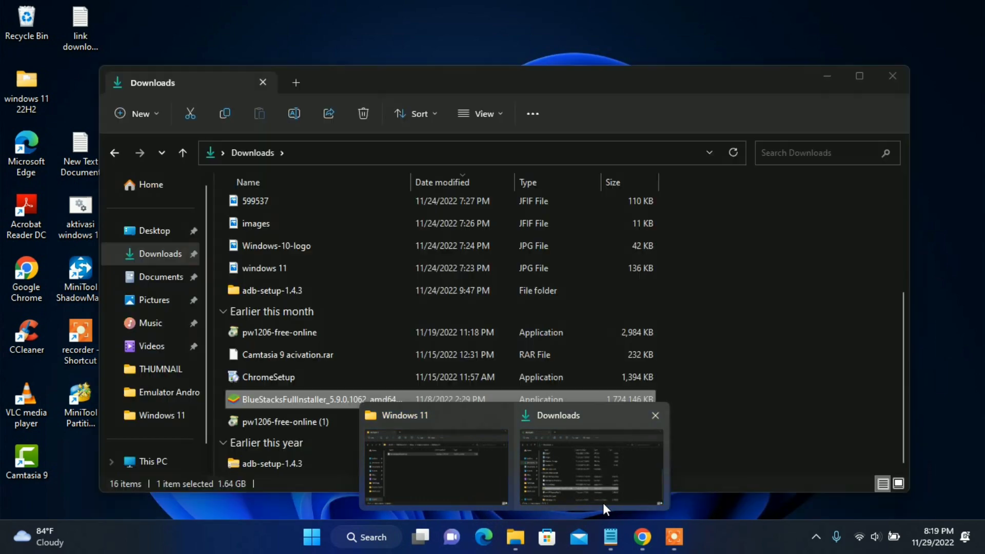
left_click(603, 503)
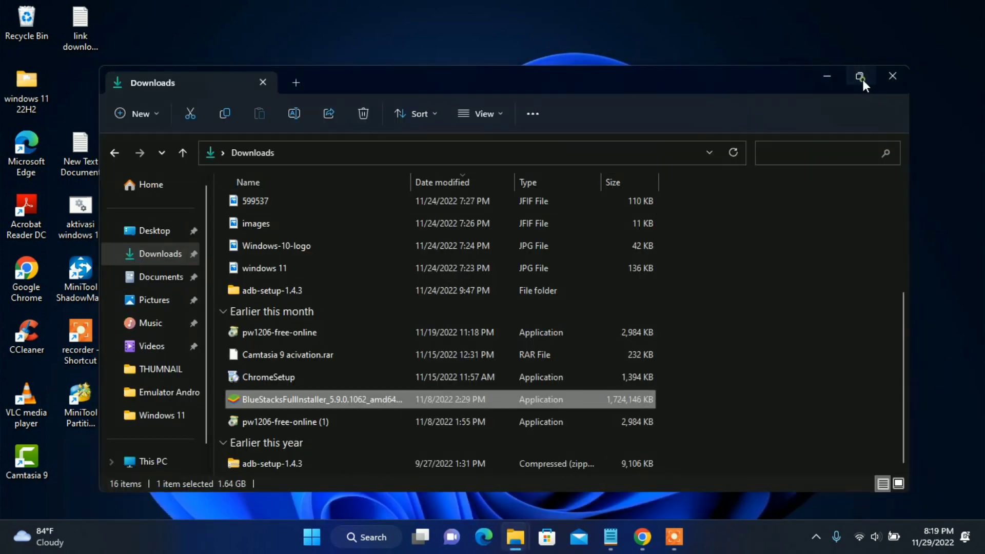
left_click(860, 77)
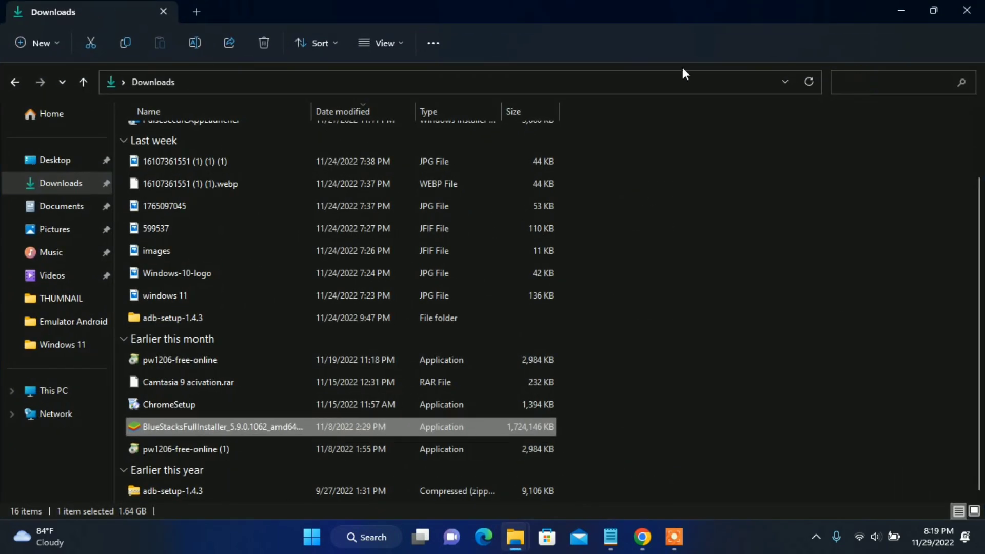
double_click(256, 428)
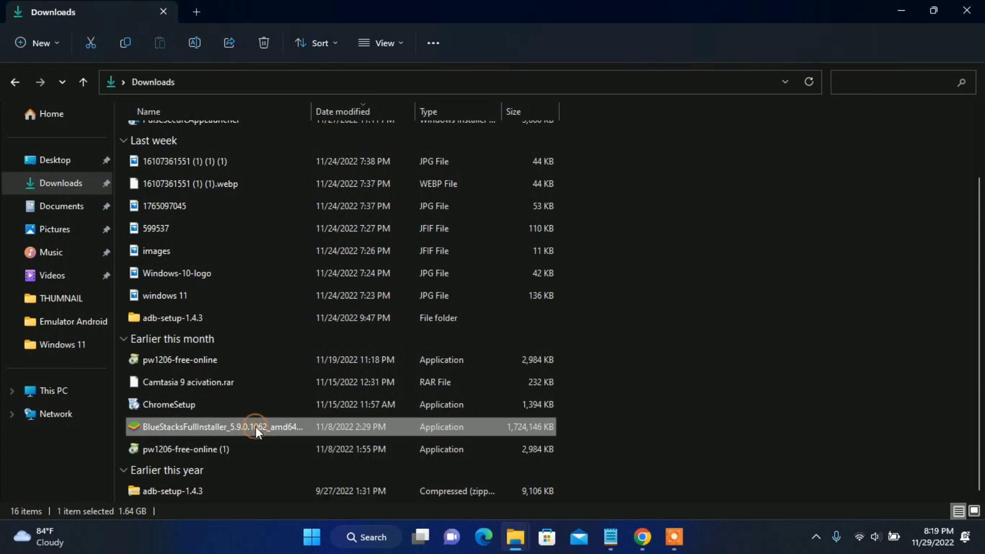
right_click(255, 426)
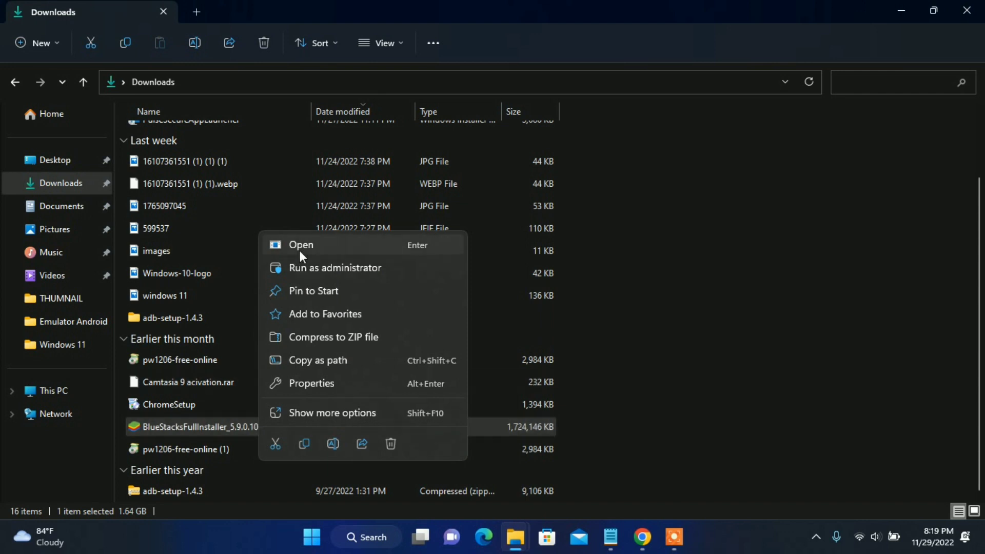
left_click(321, 267)
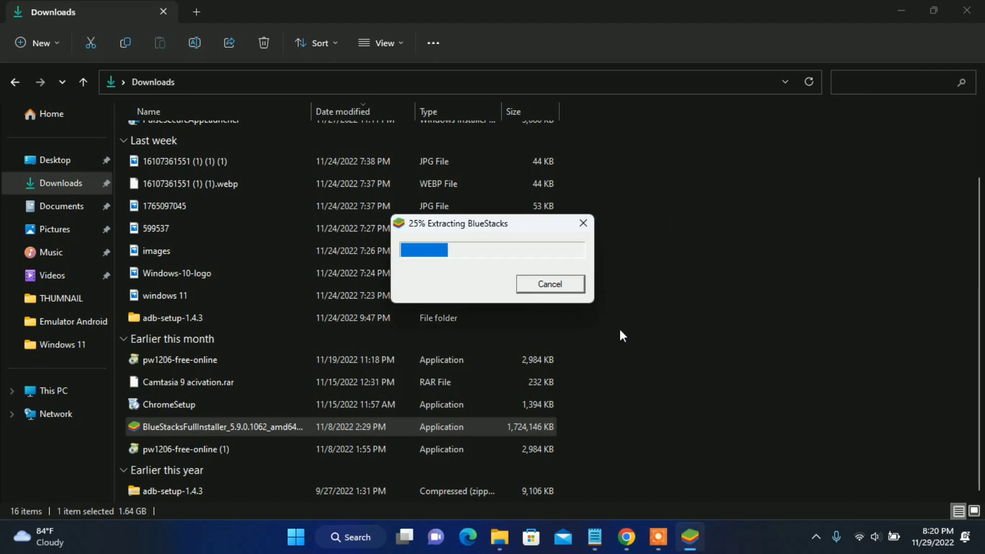
left_click(898, 9)
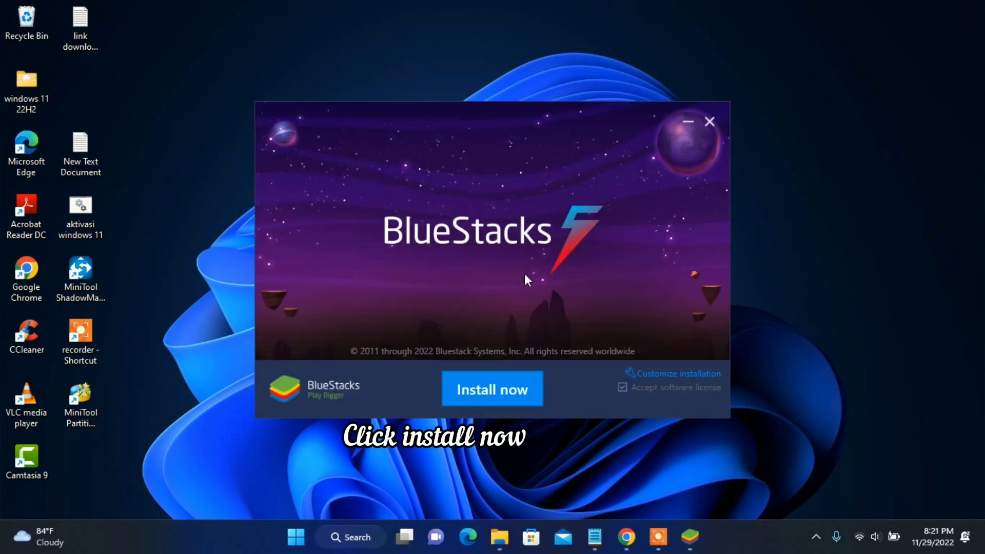
Step: Install BlueStacks 5 without customizing the installation and launch it once installed
left_click(493, 395)
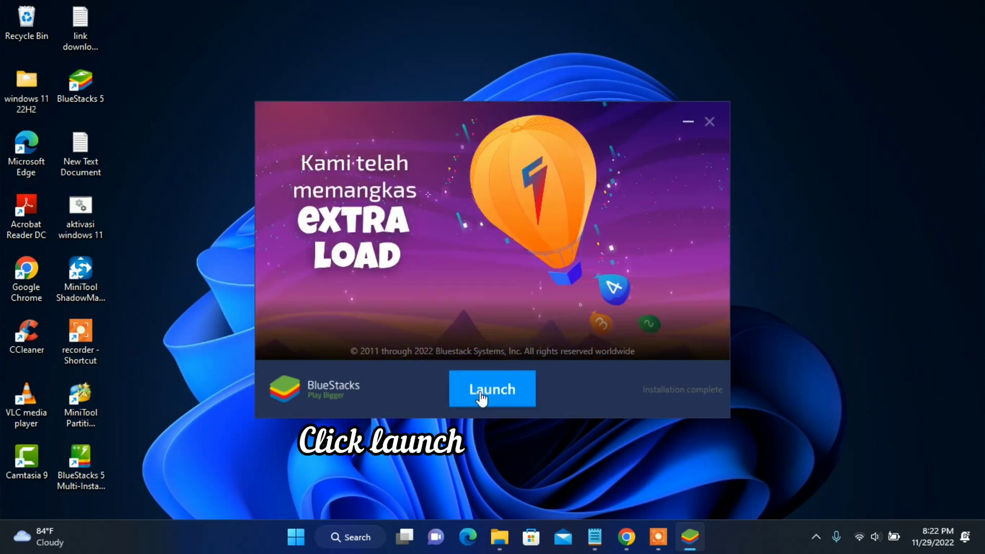
left_click(480, 393)
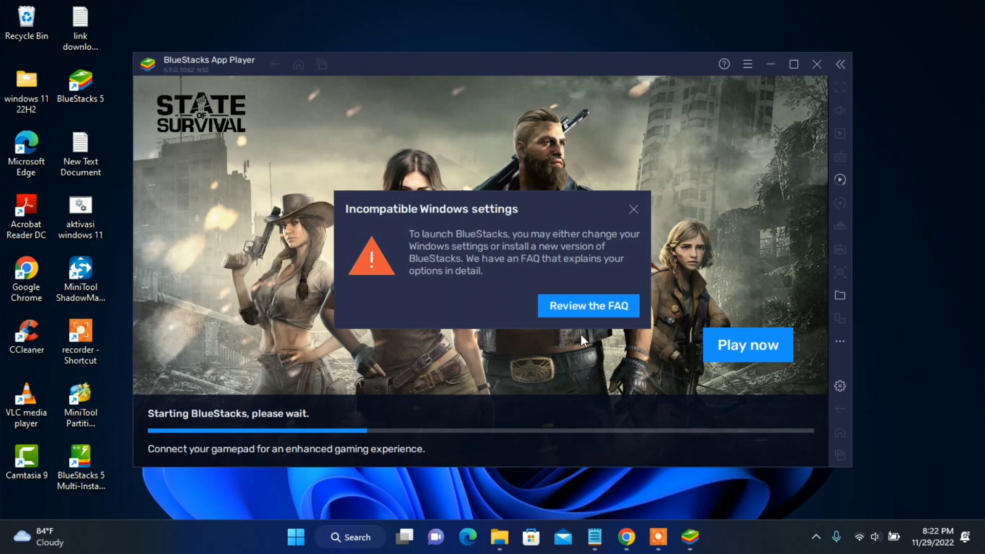
Step: Open the FAQ for the Incompatible Windows settings error and change the article's language to Bahasa Indonesia
left_click(617, 308)
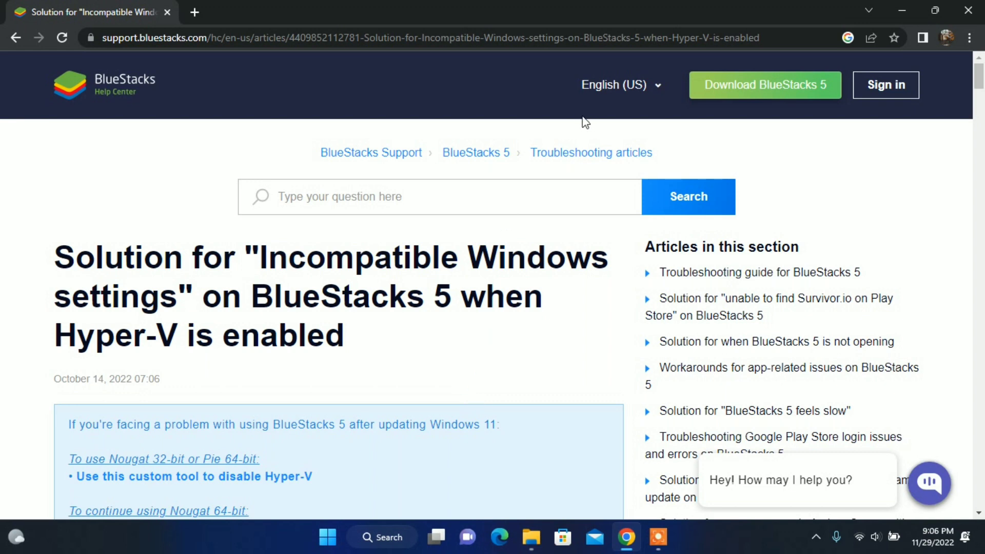
mouse_move(978, 77)
left_mouse_down()
mouse_move(980, 107)
mouse_move(980, 77)
left_mouse_up()
left_click(635, 92)
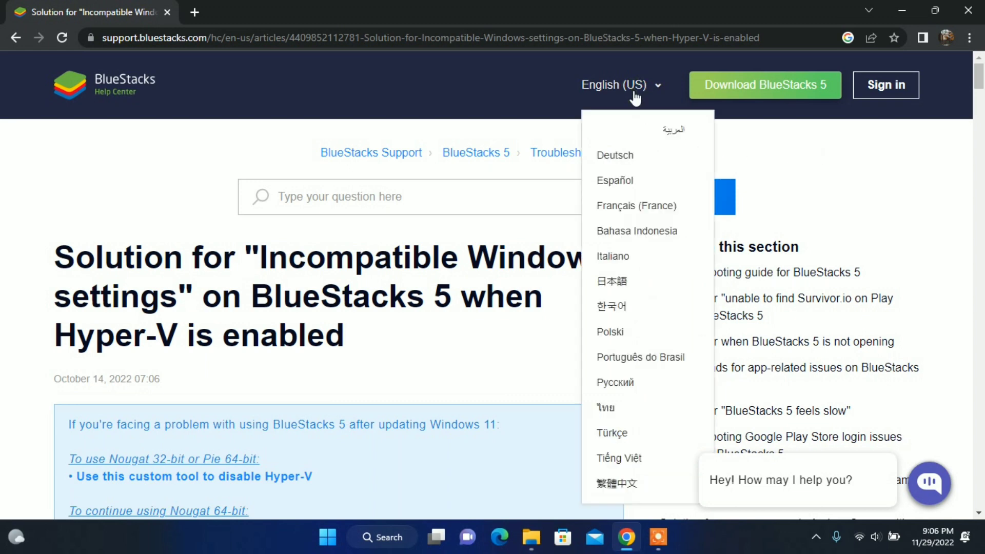
left_click(649, 235)
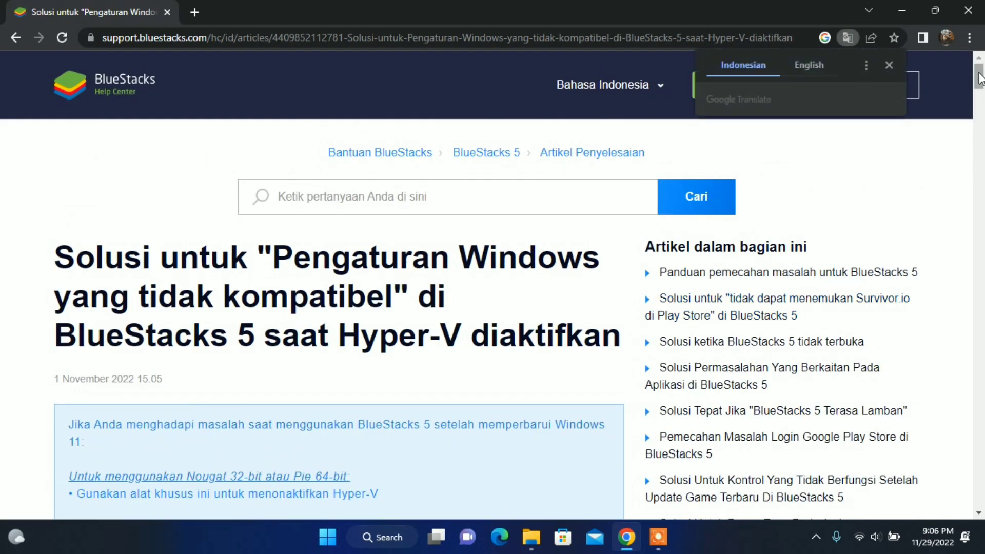
Step: Follow the article's link to the special tool for disabling Hyper-V and download its .exe file
scroll(979, 74, "down", 1)
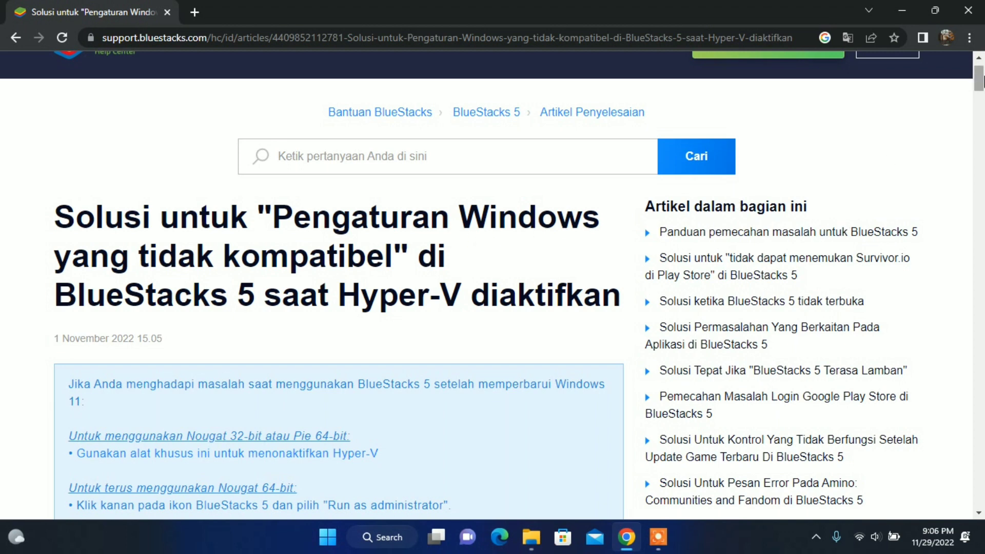
scroll(980, 88, "down", 1)
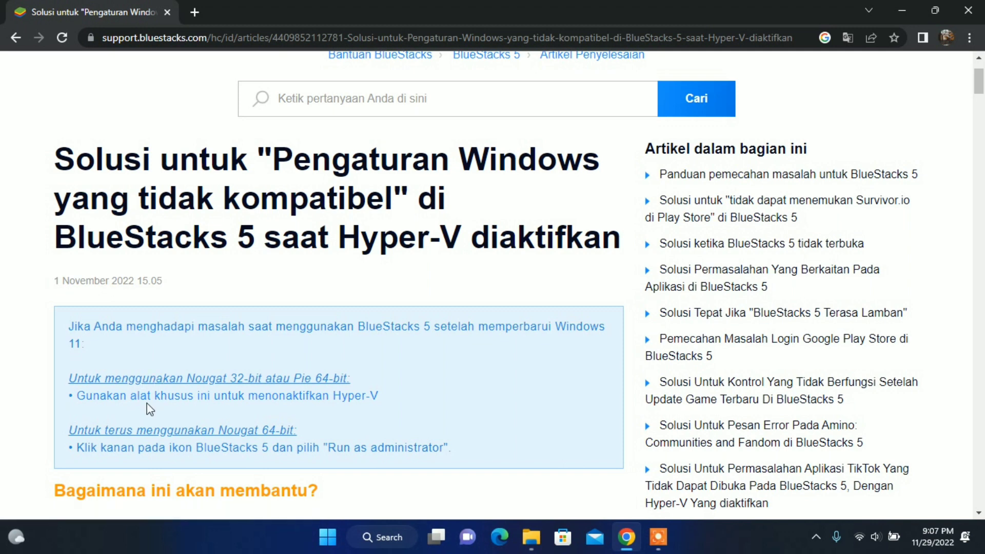
left_click(227, 397)
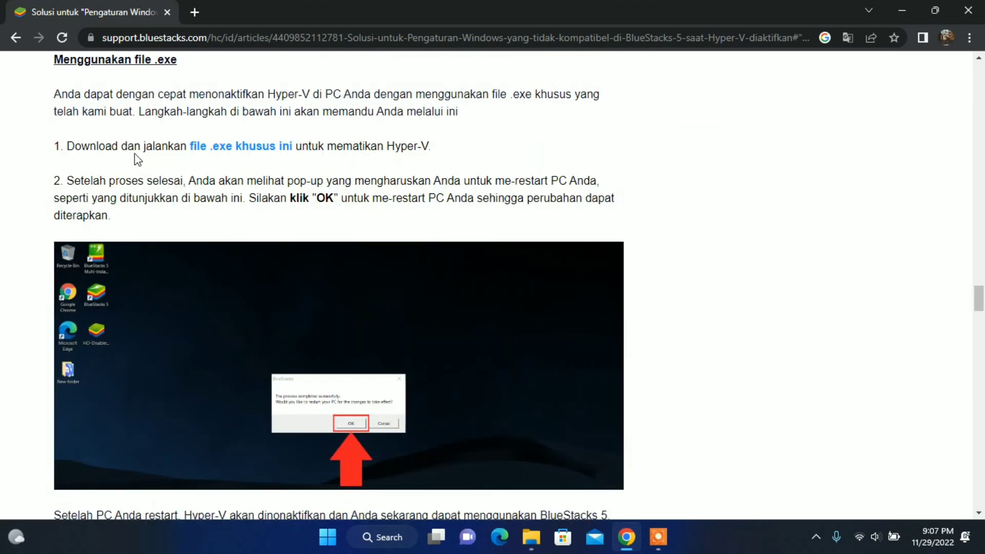
left_click(238, 150)
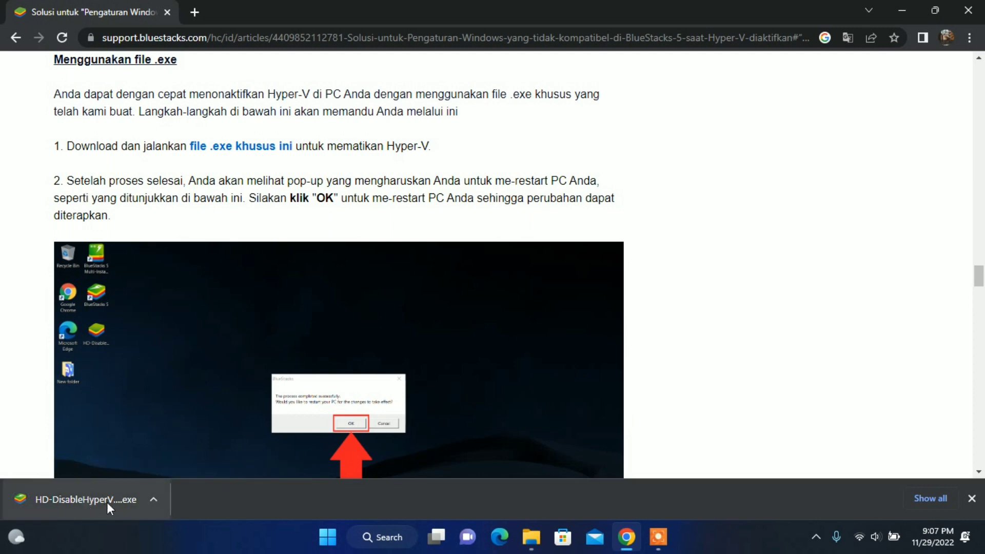
Step: Show the downloaded Hyper-V tool in its folder and run HD-DisableHyperV_native_v2
left_click(154, 499)
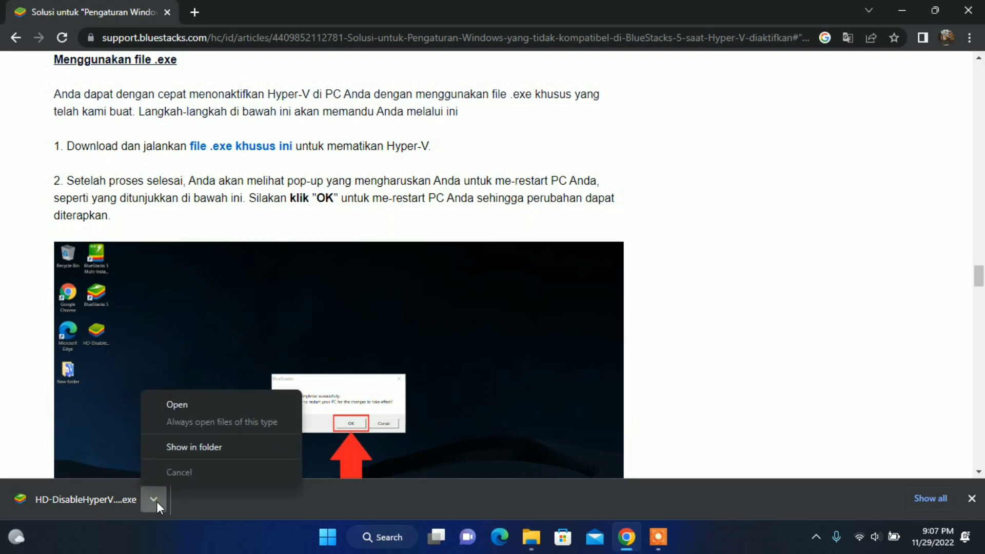
left_click(204, 453)
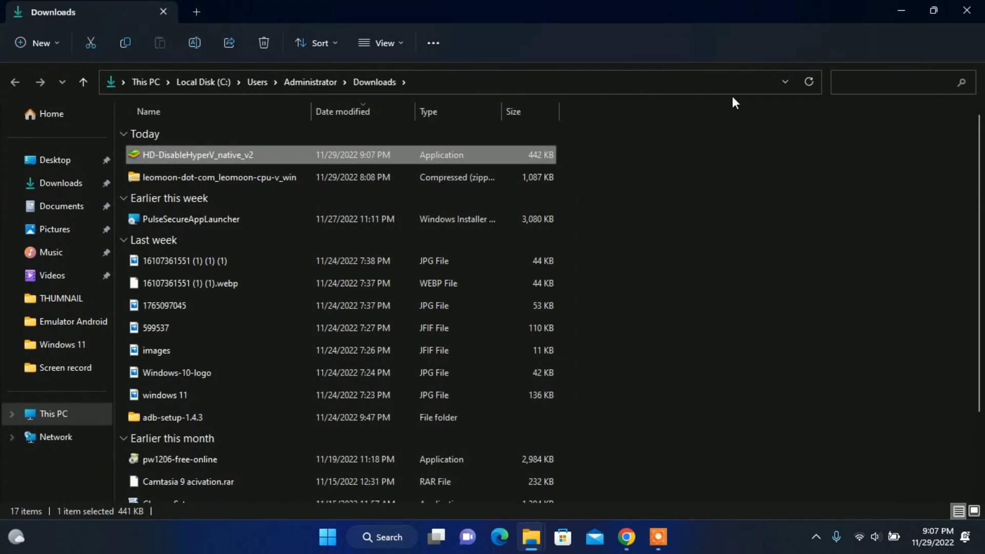
double_click(258, 158)
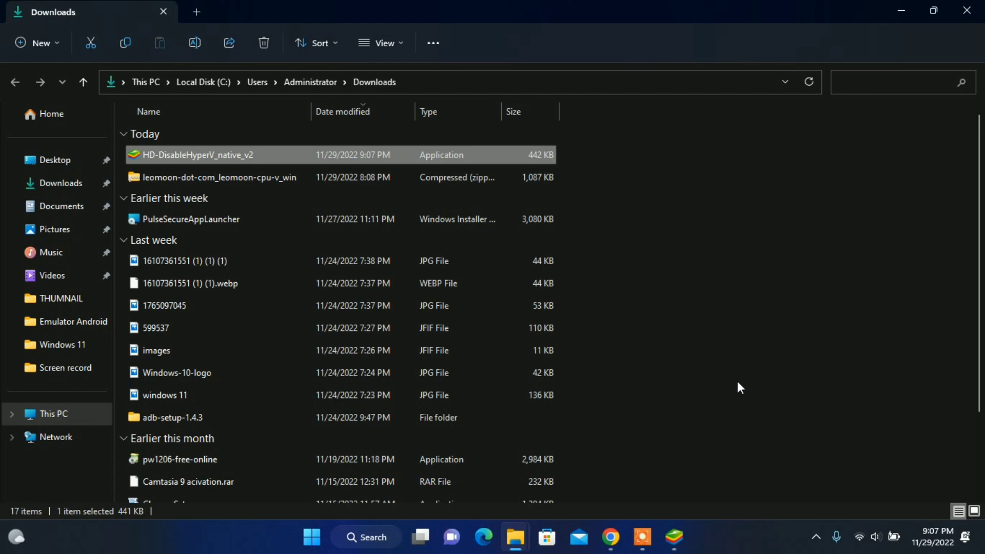
Step: Run BlueStacks 5 from the desktop as administrator, then open its Play Store and start the Google Play sign-in
key("super+d")
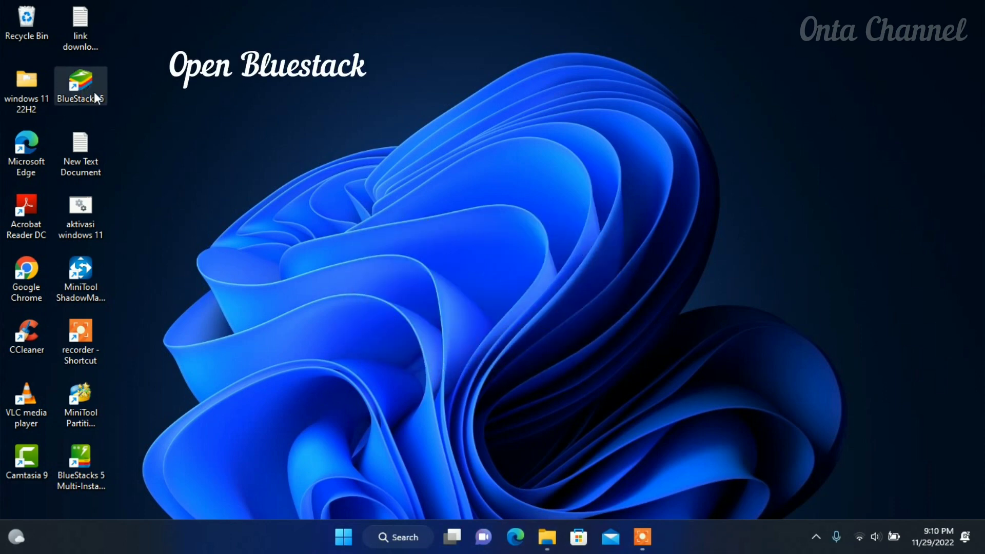
right_click(95, 94)
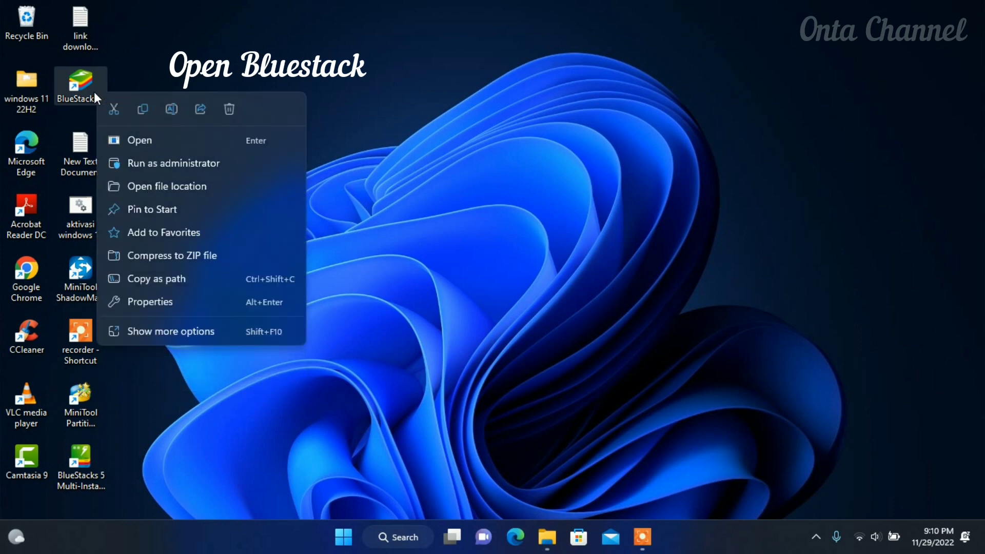
left_click(177, 163)
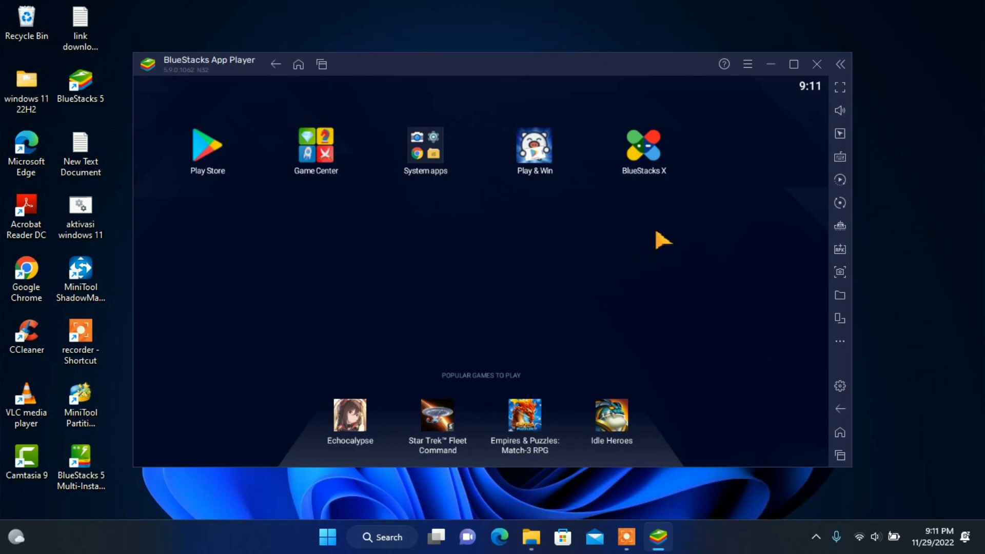
left_click(206, 153)
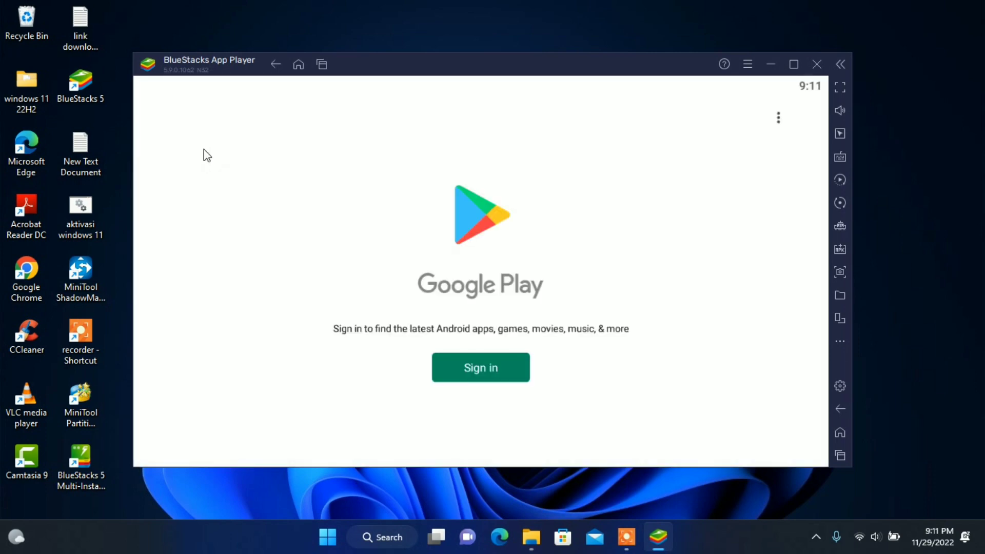
left_click(497, 368)
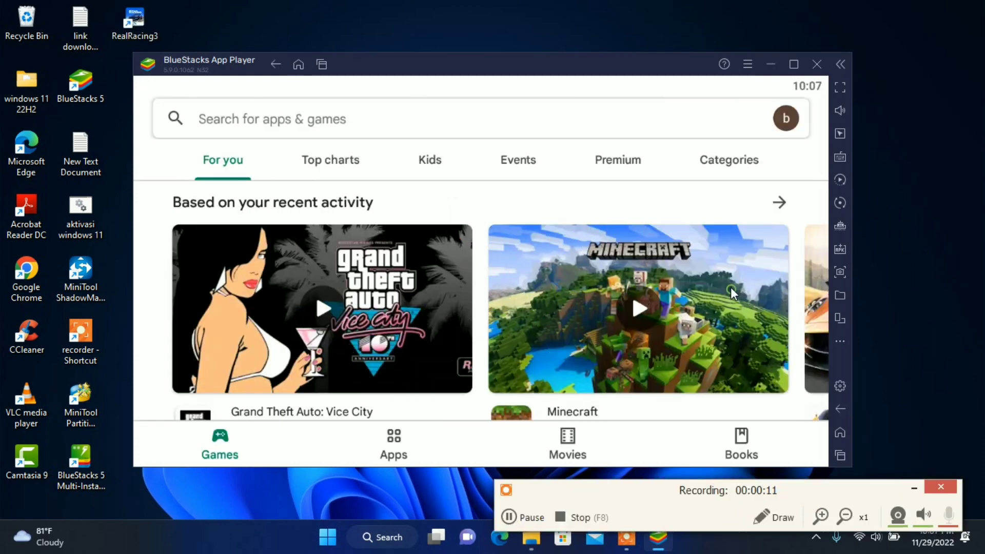
Step: Browse the game listings in the Play Store's For you and Top charts sections
scroll(731, 287, "down", 2)
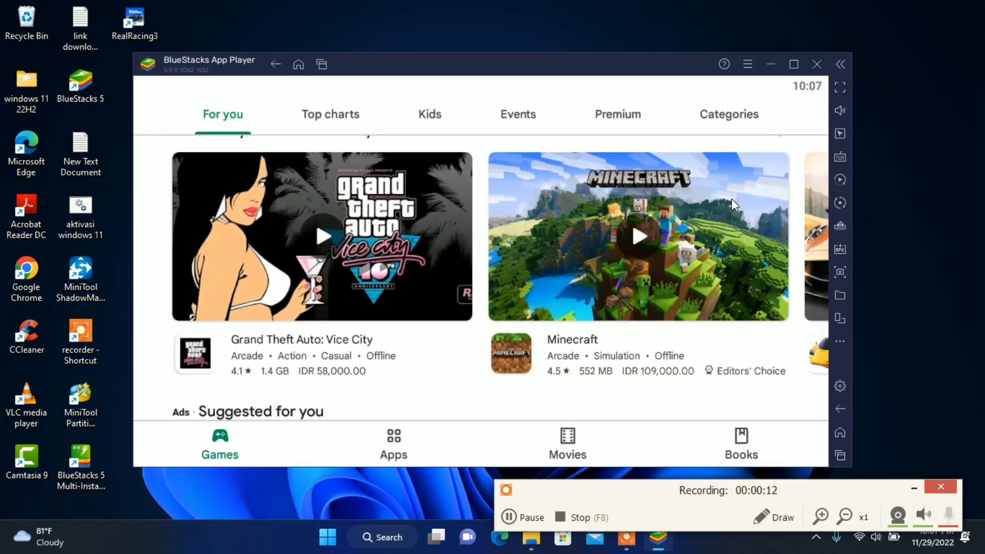
scroll(707, 298, "down", 5)
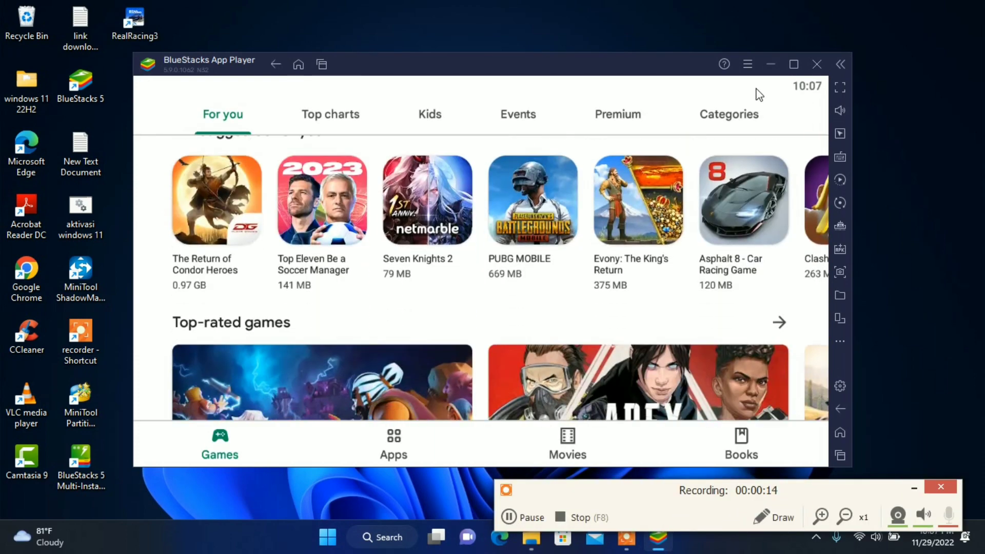
left_click_drag(688, 292, 714, 165)
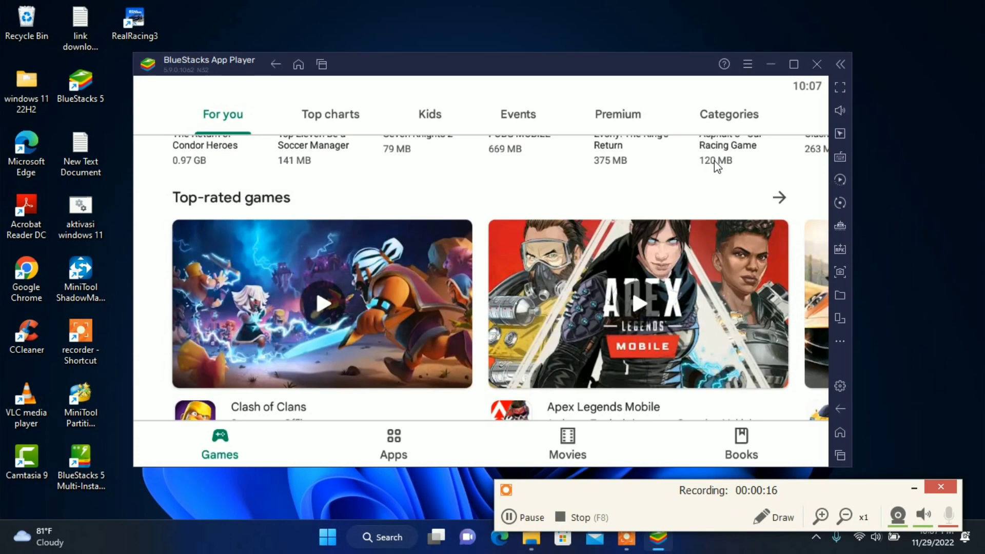
scroll(648, 255, "down", 2)
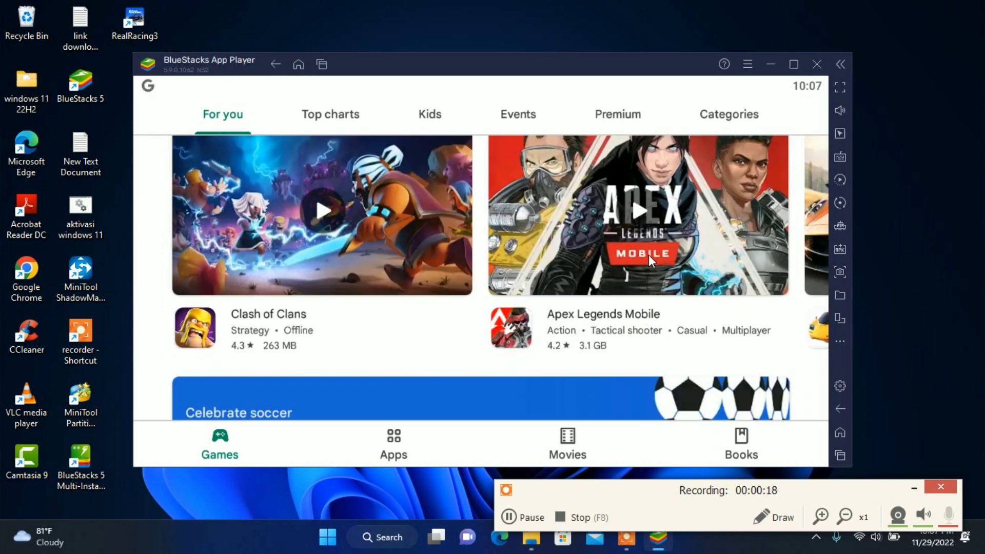
left_click(355, 117)
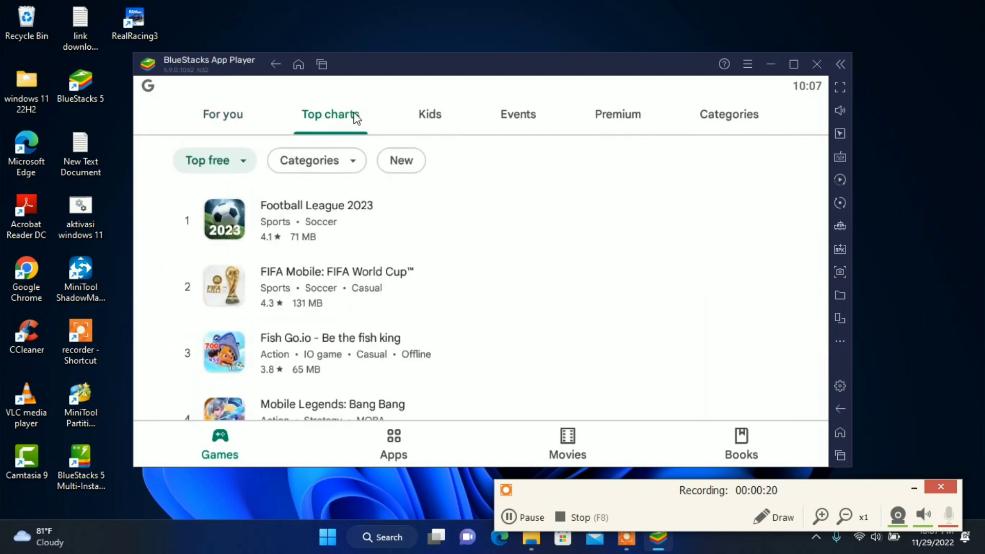
left_click(238, 122)
scroll(475, 233, "up", 3)
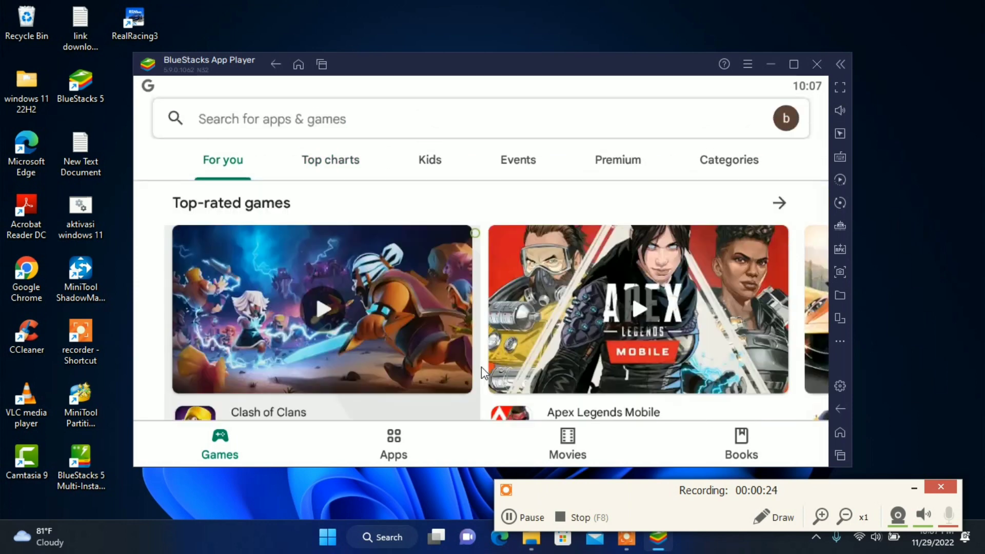
scroll(549, 241, "up", 3)
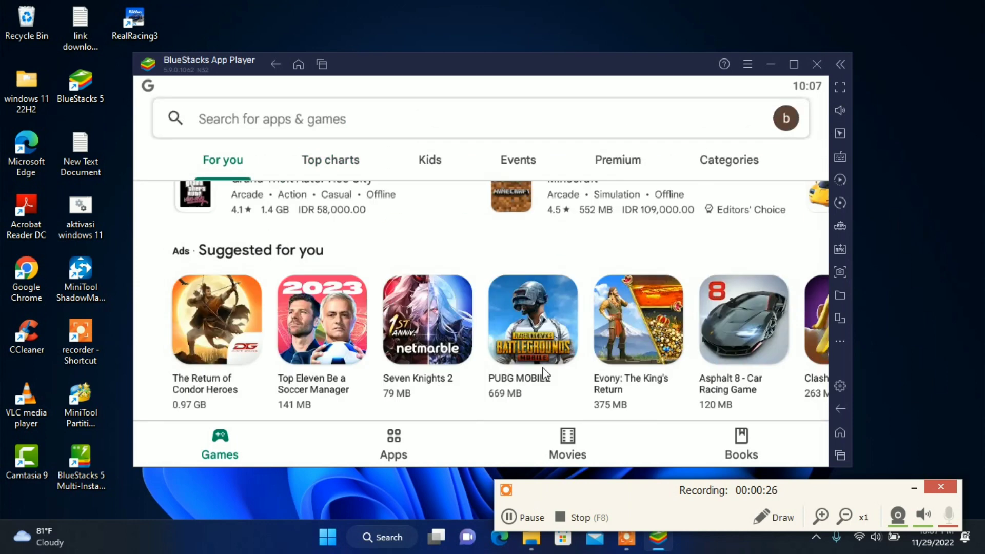
scroll(587, 266, "up", 1)
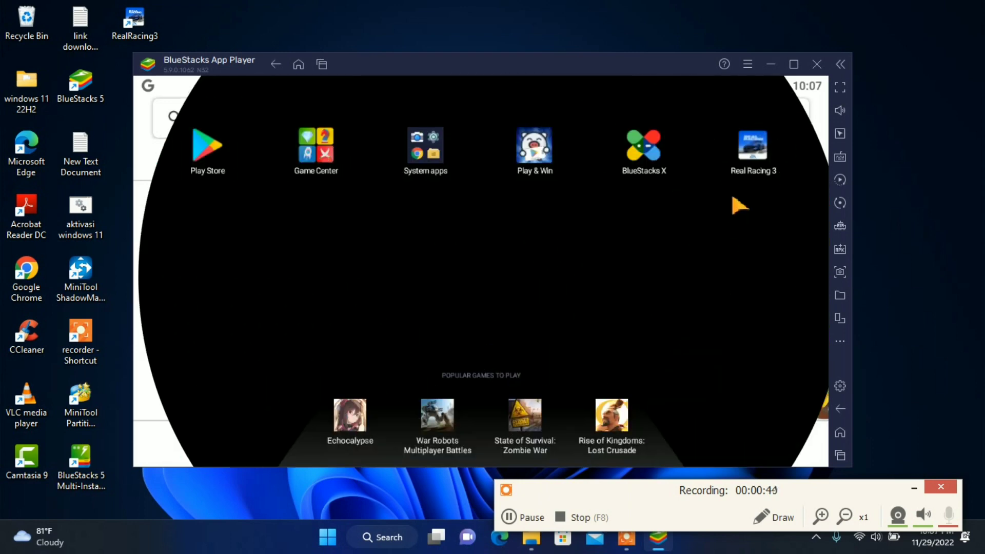
Step: Launch Real Racing 3 from the BlueStacks home screen to test the emulator with a race
left_click(755, 162)
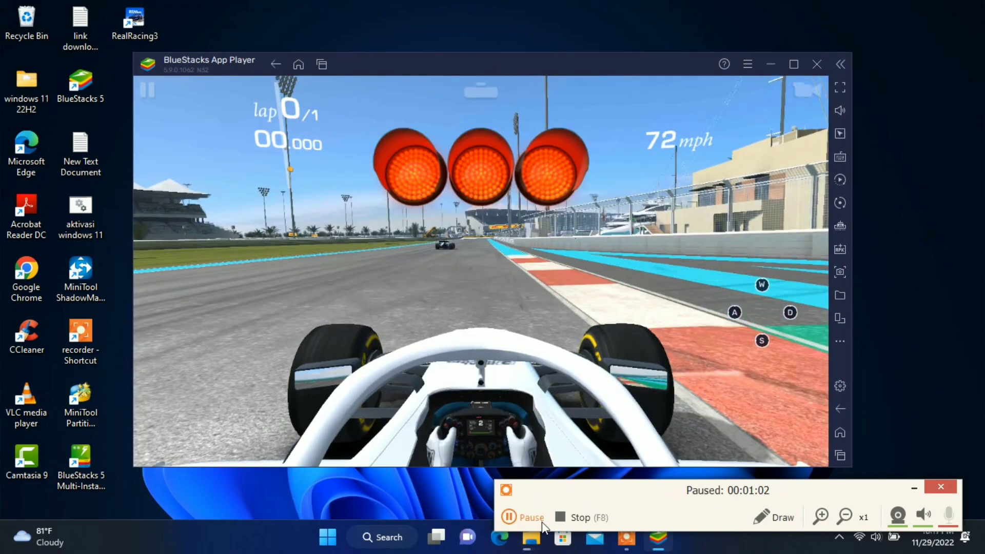
left_click(542, 521)
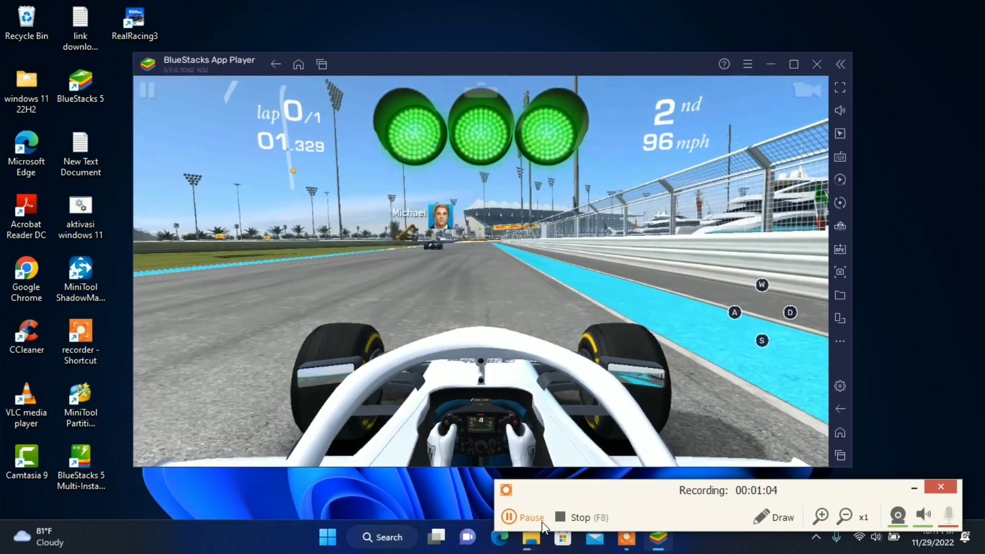